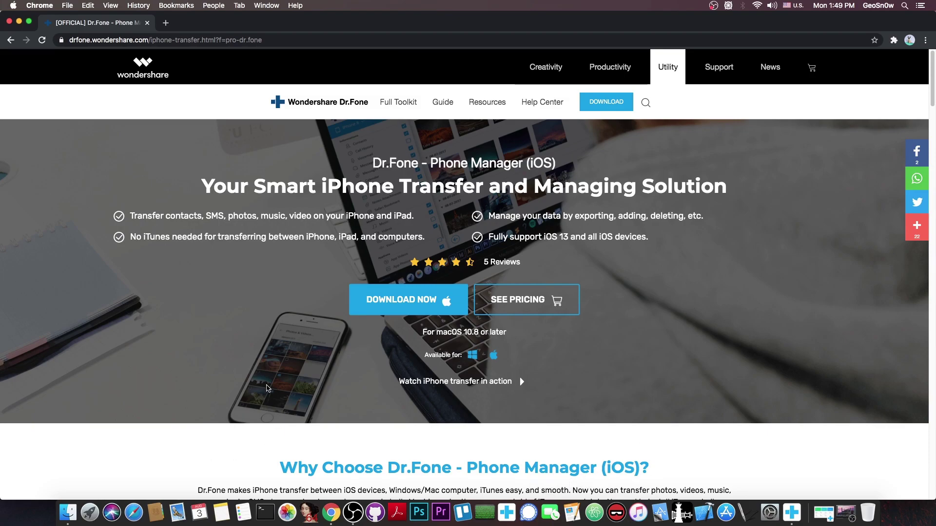
Scroll through the Dr.Fone – Phone Manager (iOS) product page, then return to the top
{"action": "scroll", "coordinate": [243, 356], "scroll_direction": "down", "scroll_amount": 1}
{"action": "scroll", "coordinate": [240, 348], "scroll_direction": "down", "scroll_amount": 5}
{"action": "scroll", "coordinate": [238, 347], "scroll_direction": "up", "scroll_amount": 6}
{"action": "scroll", "coordinate": [379, 325], "scroll_direction": "down", "scroll_amount": 1}
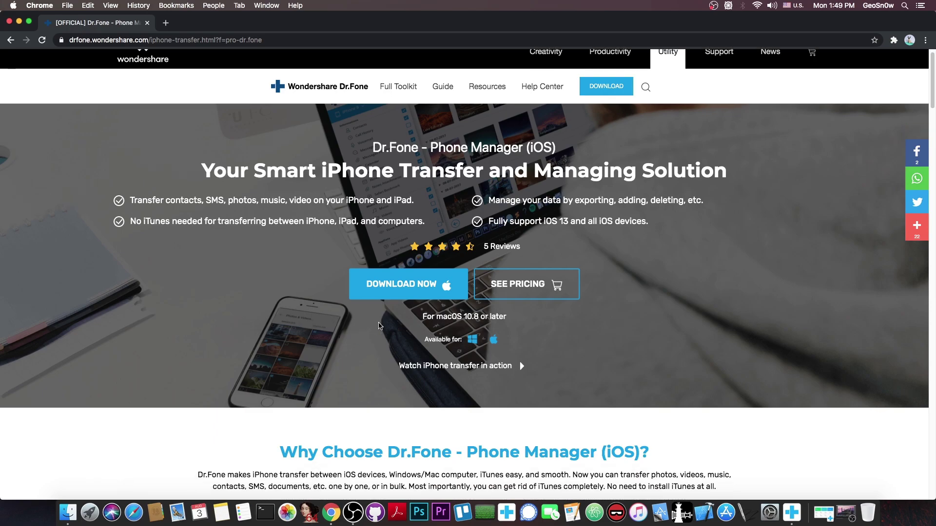
{"action": "scroll", "coordinate": [379, 323], "scroll_direction": "down", "scroll_amount": 15}
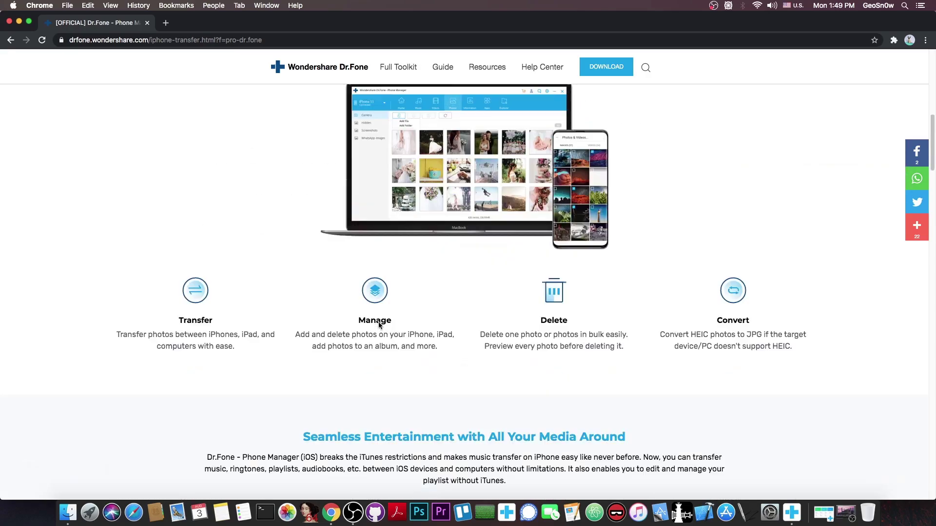
{"action": "scroll", "coordinate": [375, 323], "scroll_direction": "down", "scroll_amount": 10}
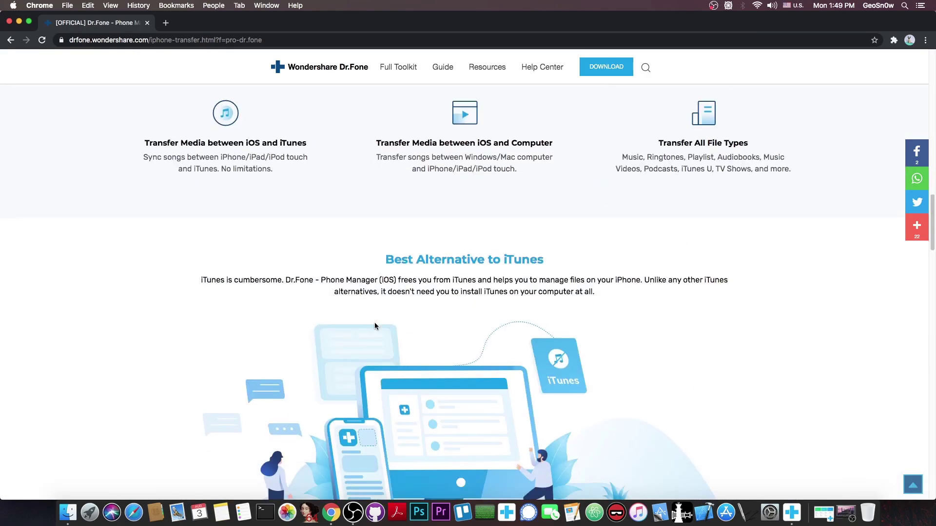
{"action": "scroll", "coordinate": [374, 321], "scroll_direction": "down", "scroll_amount": 4}
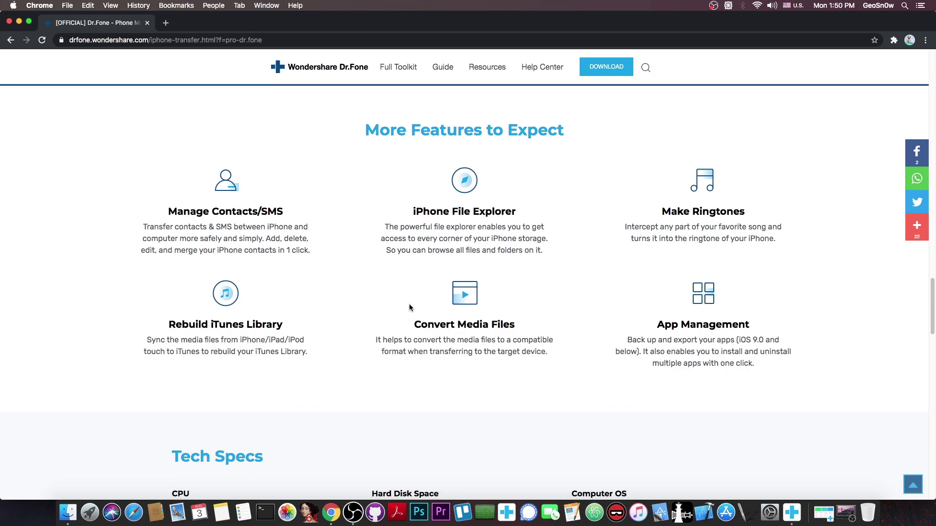
{"action": "scroll", "coordinate": [408, 303], "scroll_direction": "down", "scroll_amount": 5}
{"action": "key", "text": "Home"}
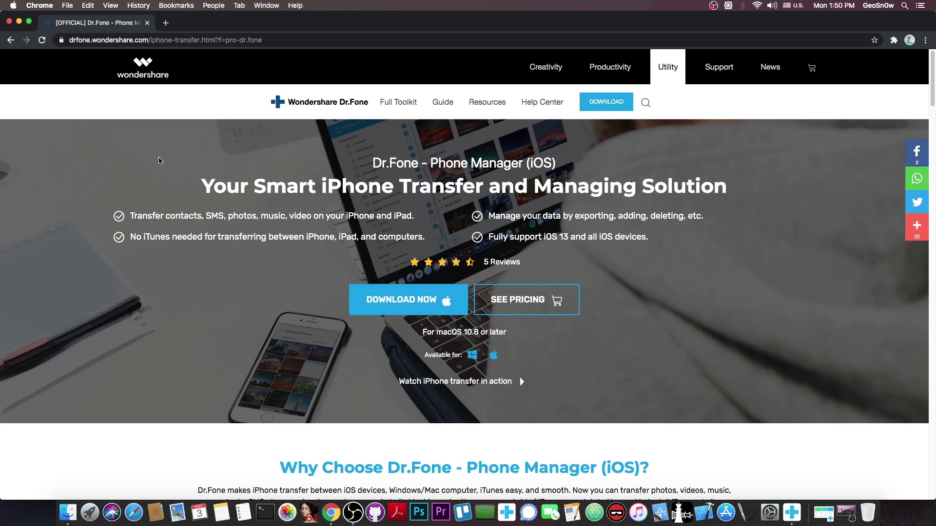
Minimize Chrome and restore the Wondershare Dr.Fone launcher window with super+Tab
{"action": "left_click", "coordinate": [19, 22]}
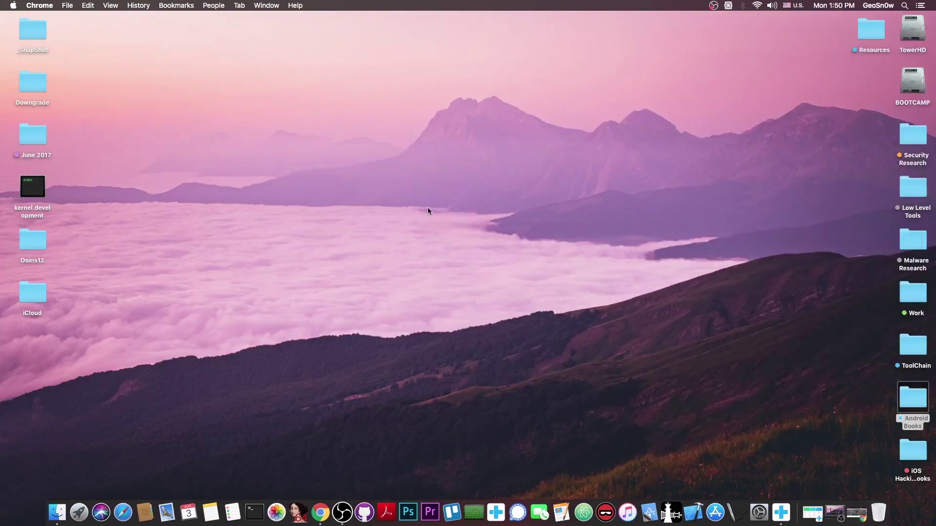
{"action": "key", "text": "super+Tab"}
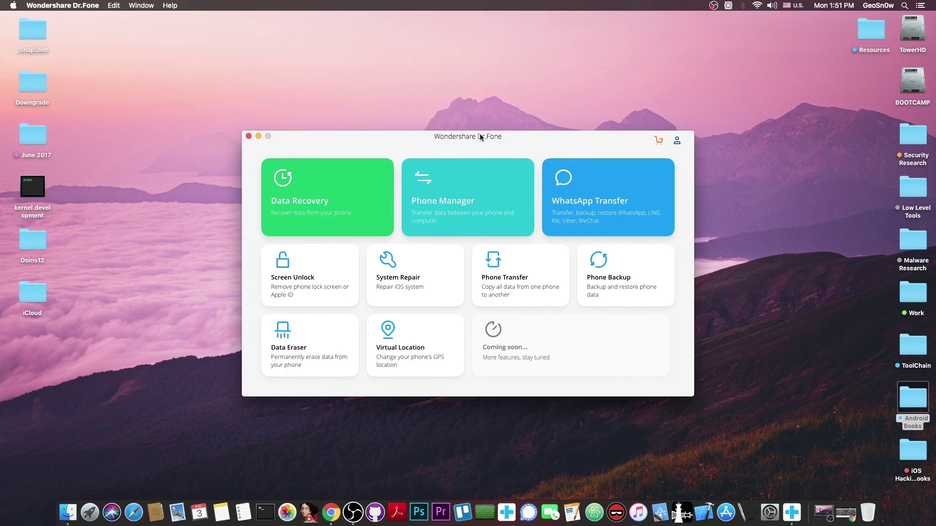
Launch Phone Manager and bring its window for the iPhone 'Kratos' to the front
{"action": "left_click", "coordinate": [490, 197]}
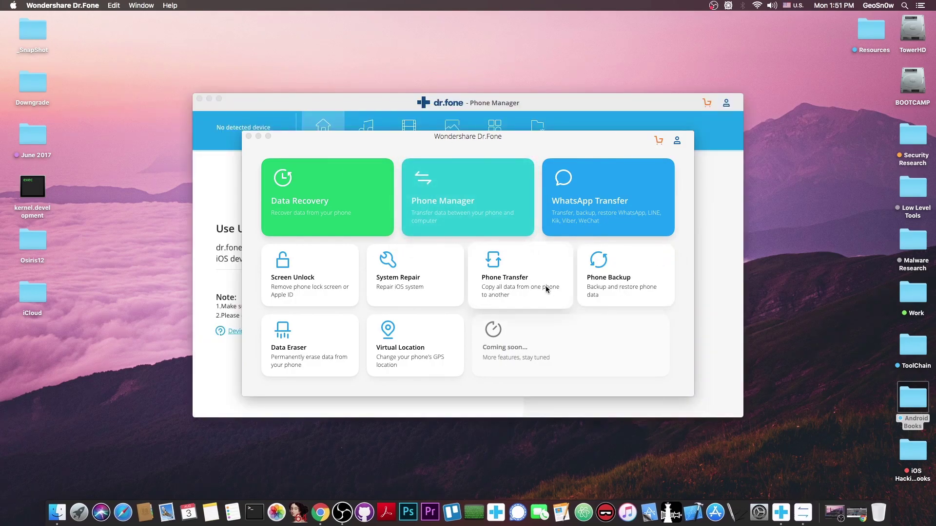
{"action": "mouse_move", "coordinate": [438, 288]}
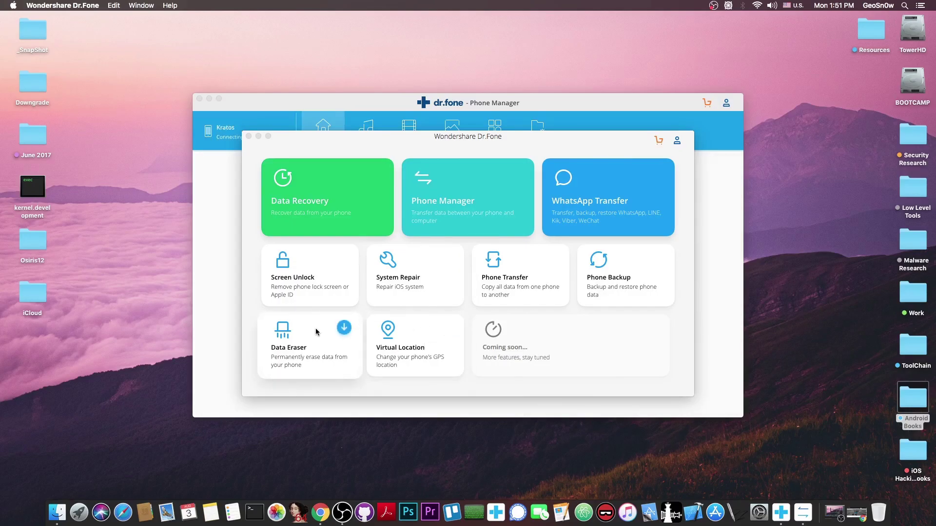
{"action": "mouse_move", "coordinate": [575, 215]}
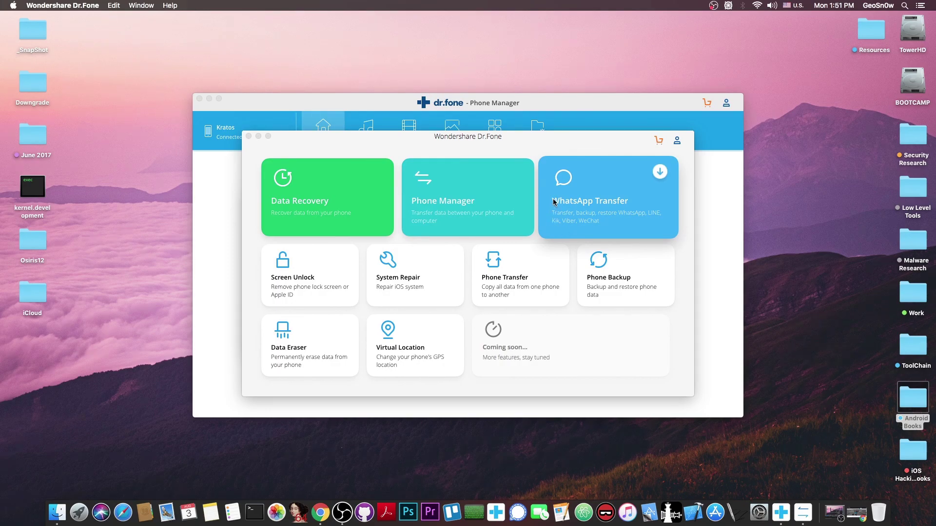
{"action": "left_click", "coordinate": [542, 109]}
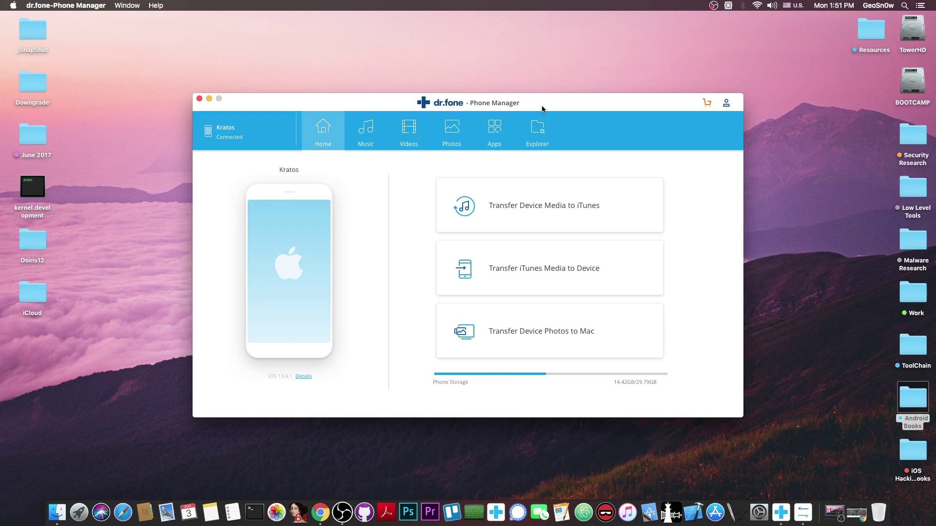
Show the device Details for the connected iPhone 7 Plus on iOS 13.4.1
{"action": "left_click", "coordinate": [303, 377]}
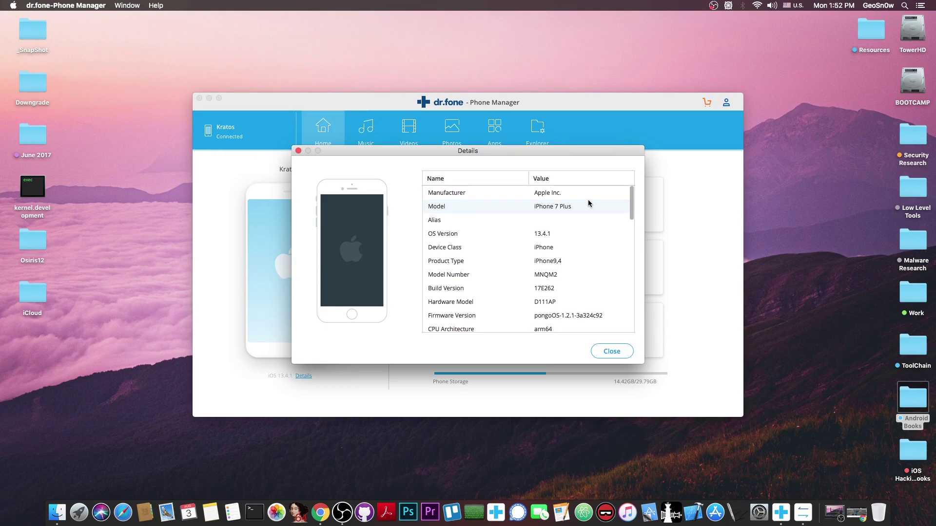
Close Details and add kernel.development (15.93MB) from the Mac to the phone's U Disk
{"action": "left_click", "coordinate": [618, 351]}
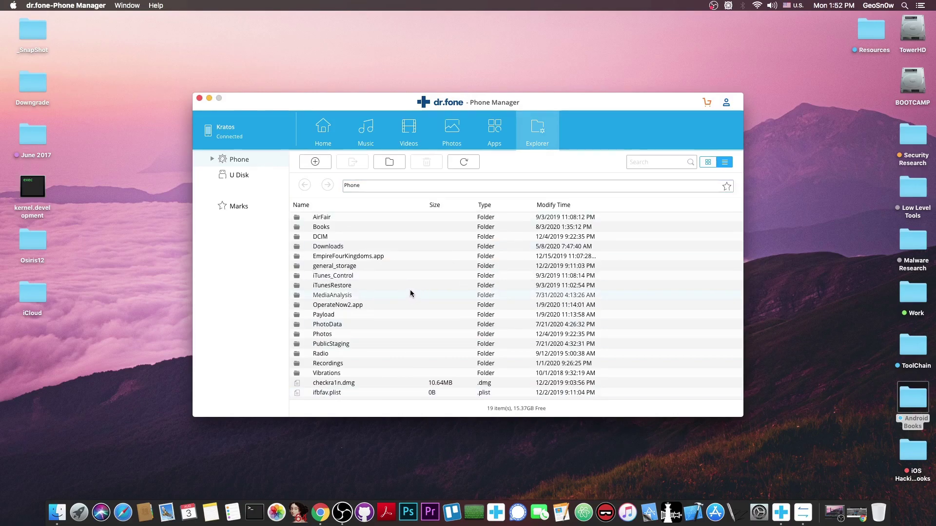
{"action": "left_click", "coordinate": [232, 176]}
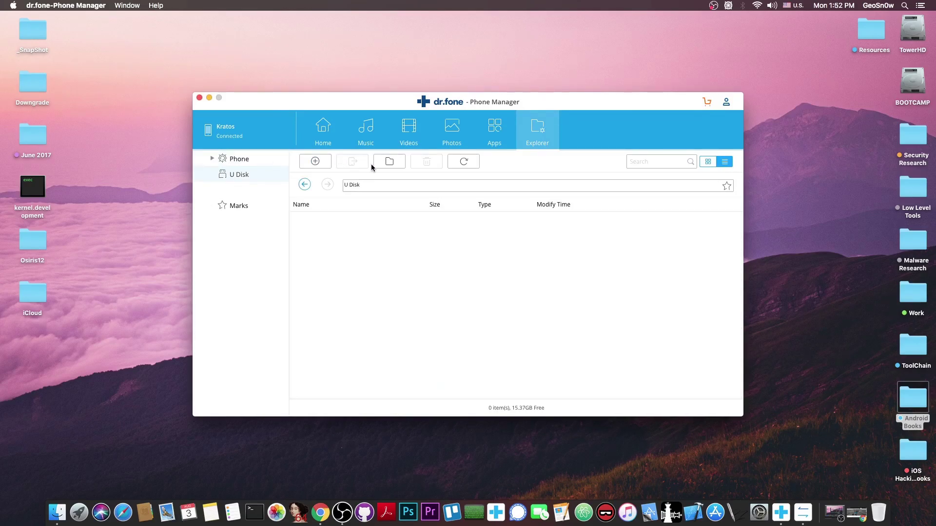
{"action": "left_click", "coordinate": [306, 166]}
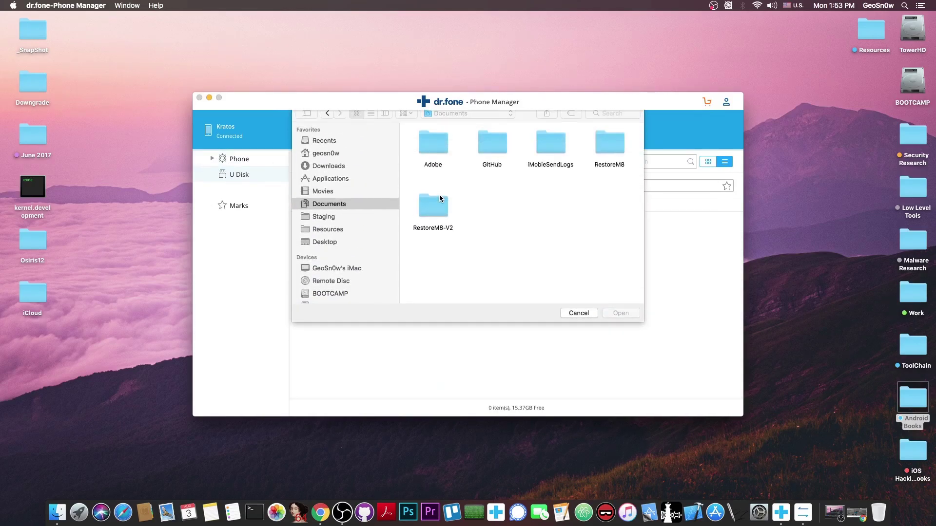
{"action": "left_click", "coordinate": [623, 320]}
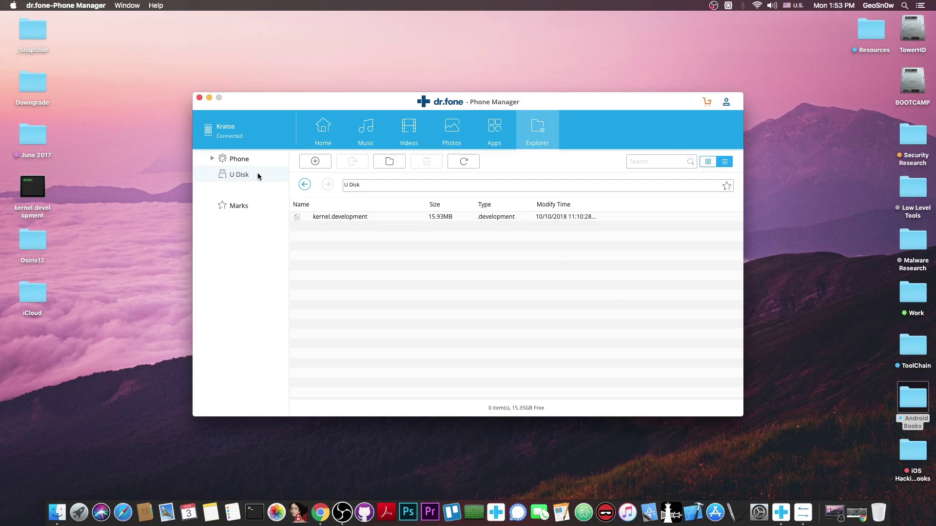
{"action": "left_click", "coordinate": [239, 159]}
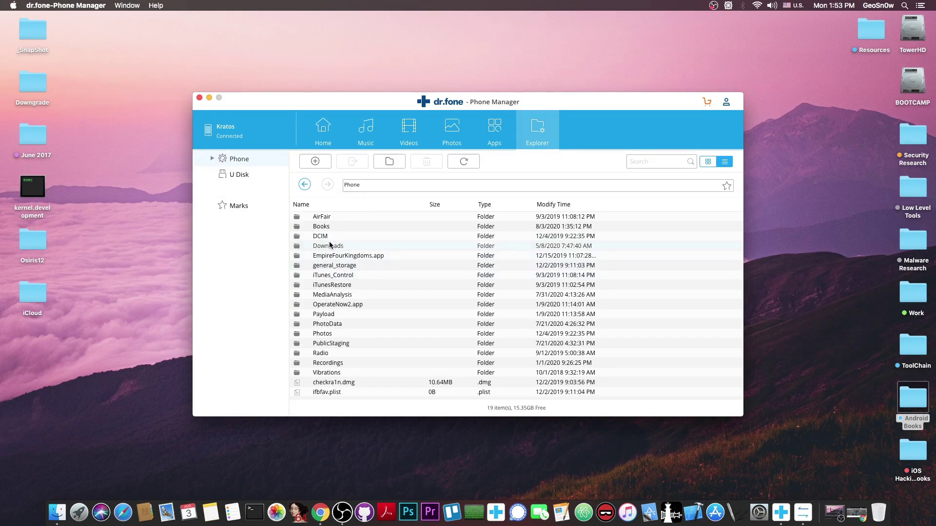
{"action": "left_click", "coordinate": [320, 237]}
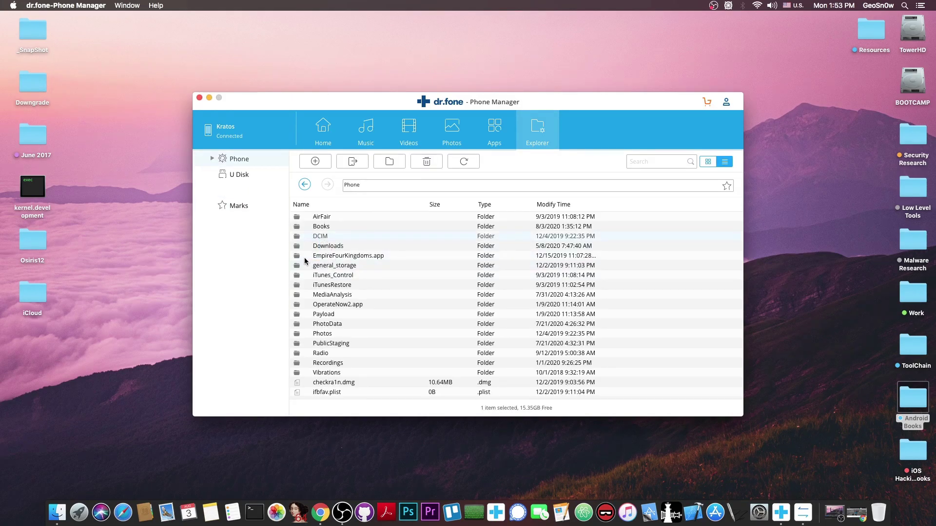
{"action": "double_click", "coordinate": [330, 236]}
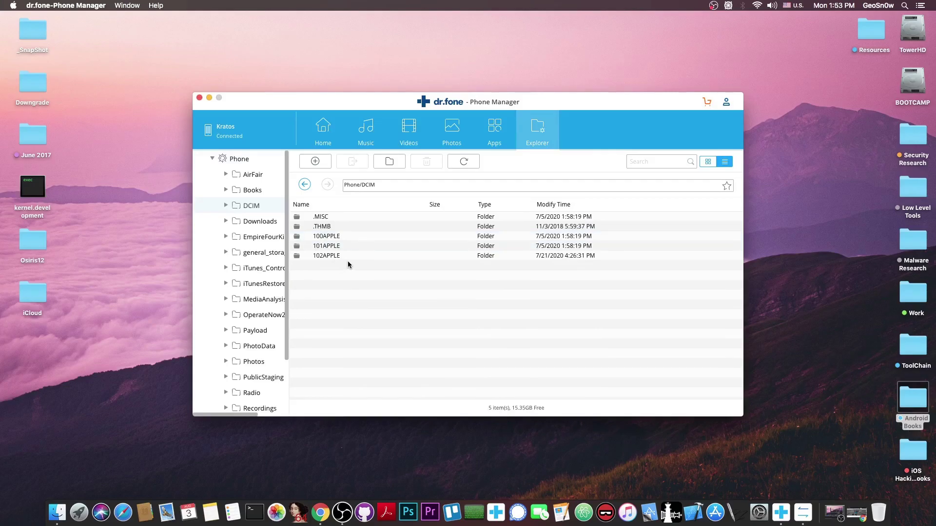
{"action": "left_click", "coordinate": [335, 238]}
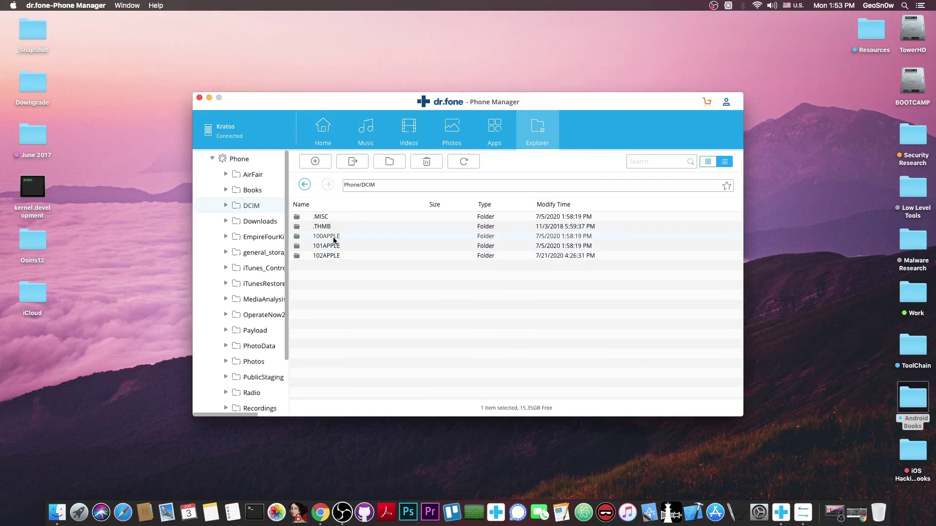
{"action": "double_click", "coordinate": [331, 238]}
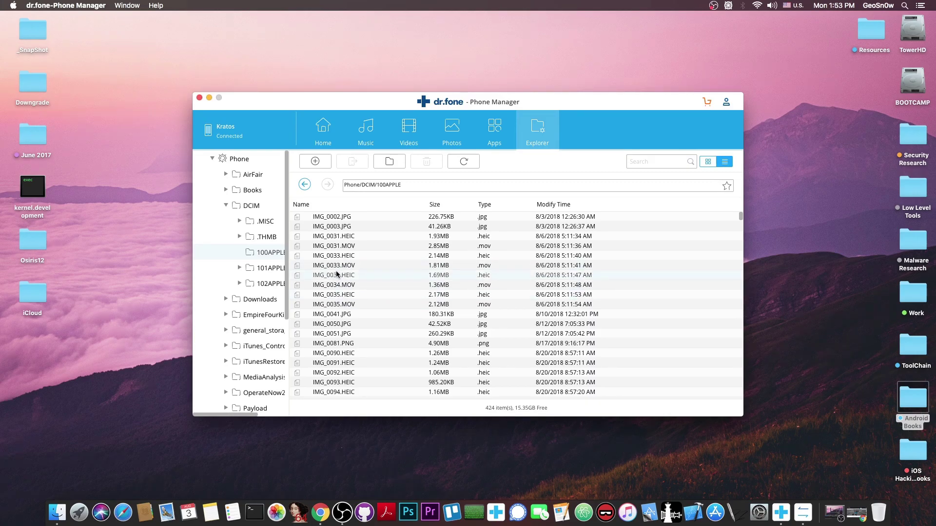
{"action": "scroll", "coordinate": [592, 242], "scroll_direction": "down", "scroll_amount": 1}
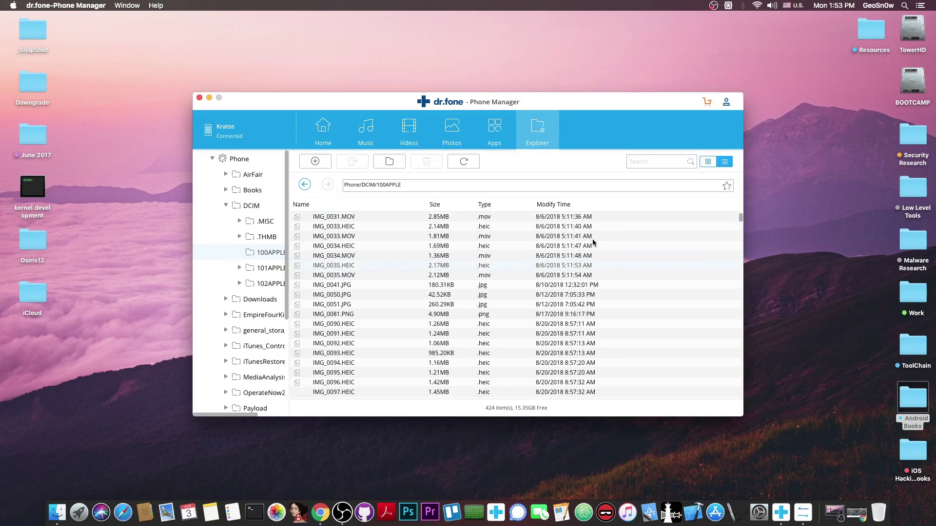
{"action": "scroll", "coordinate": [593, 242], "scroll_direction": "down", "scroll_amount": 20}
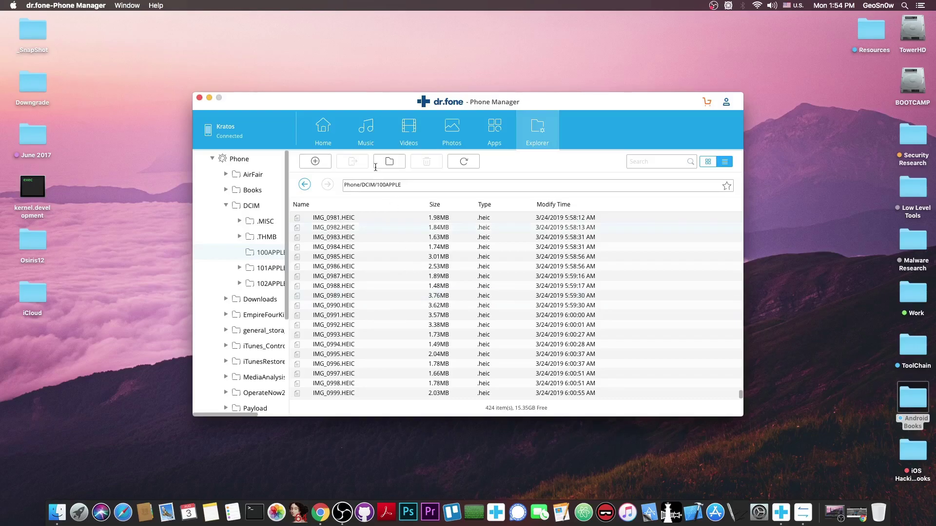
Run Transfer Device Media to iTunes from Home; the scan finds no files to transfer
{"action": "left_click", "coordinate": [326, 124]}
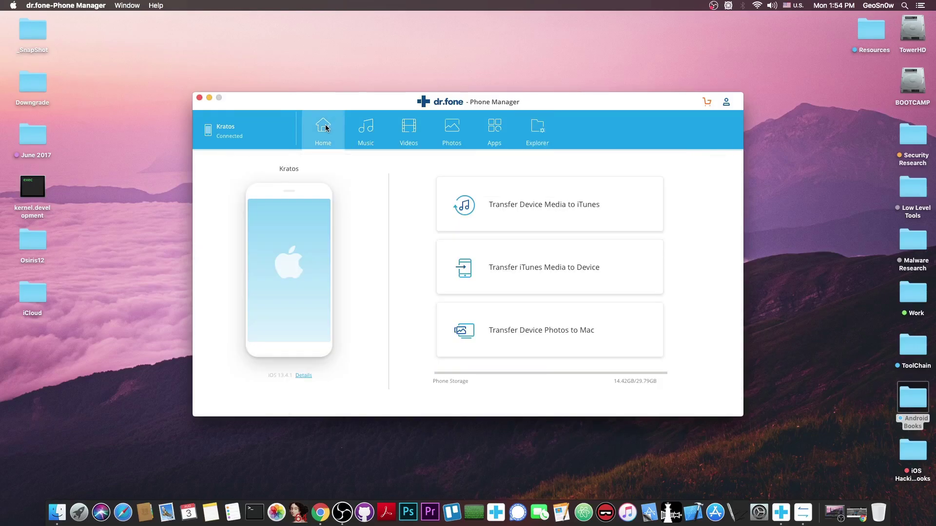
{"action": "left_click", "coordinate": [573, 213]}
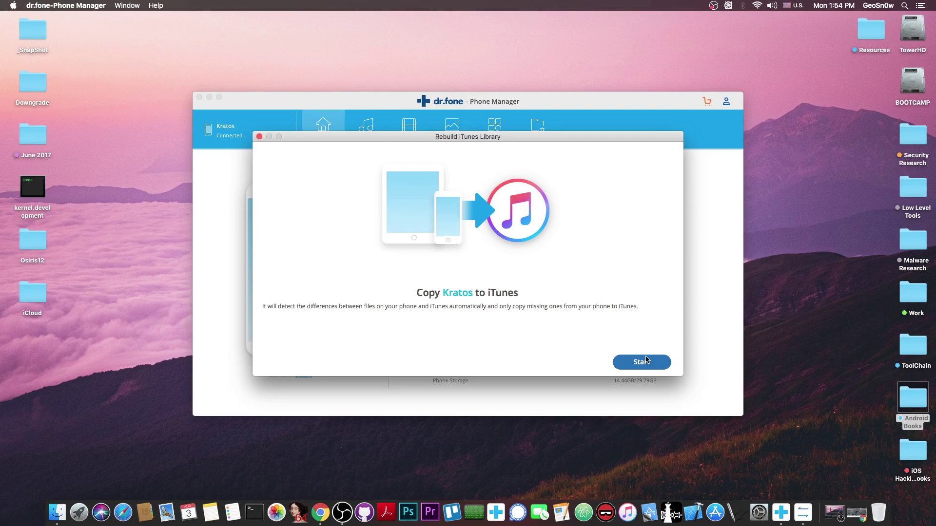
{"action": "left_click", "coordinate": [660, 367]}
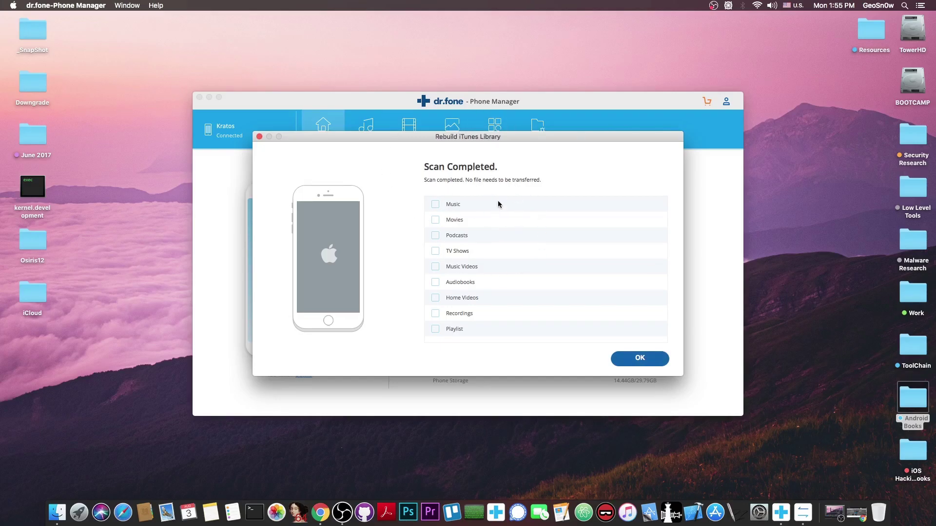
{"action": "left_click", "coordinate": [653, 356]}
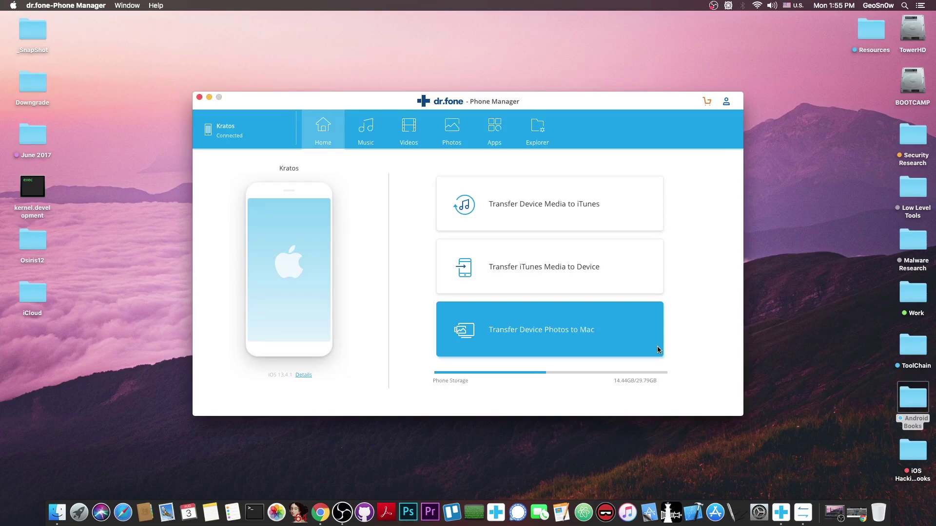
Browse the 11 installed apps, tick and untick YouTube and Authenticator, then start installing from the Mac
{"action": "left_click", "coordinate": [496, 127]}
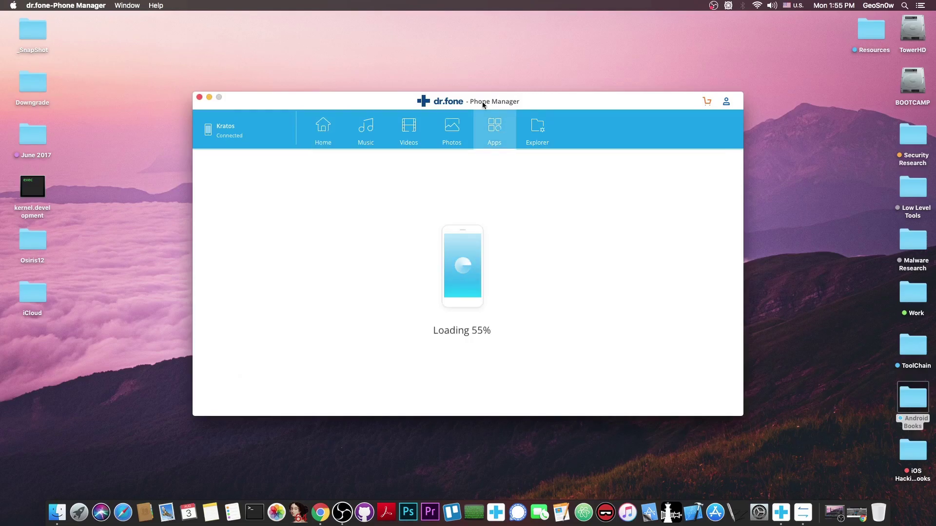
{"action": "scroll", "coordinate": [355, 323], "scroll_direction": "down", "scroll_amount": 2}
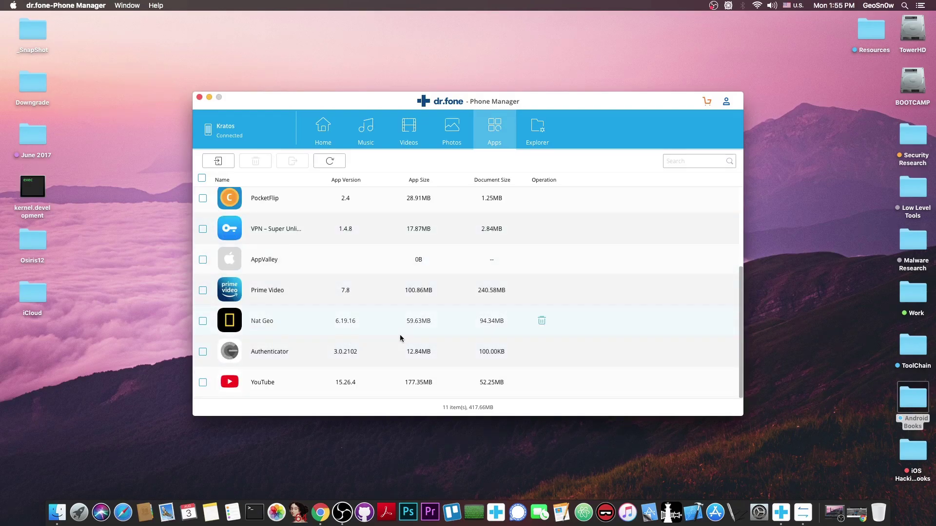
{"action": "scroll", "coordinate": [400, 338], "scroll_direction": "up", "scroll_amount": 4}
{"action": "scroll", "coordinate": [361, 345], "scroll_direction": "down", "scroll_amount": 4}
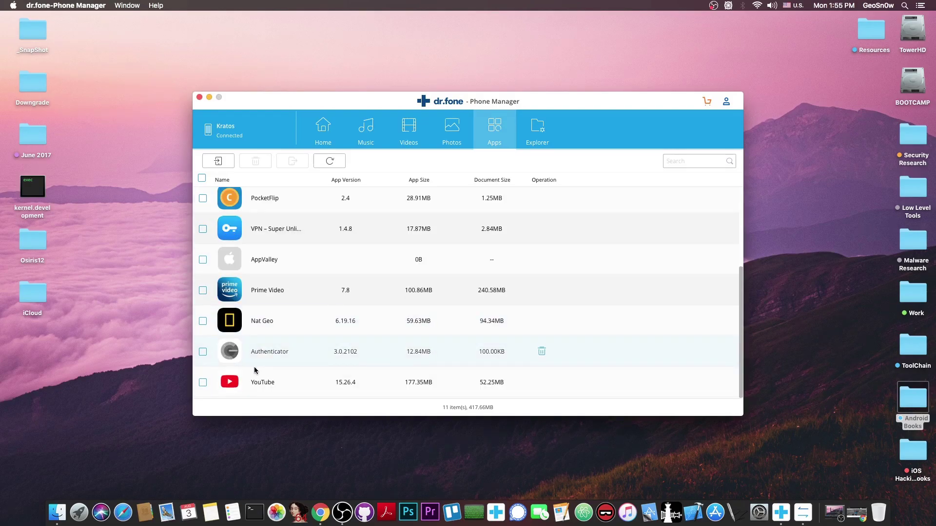
{"action": "left_click", "coordinate": [202, 384]}
{"action": "left_click", "coordinate": [203, 351]}
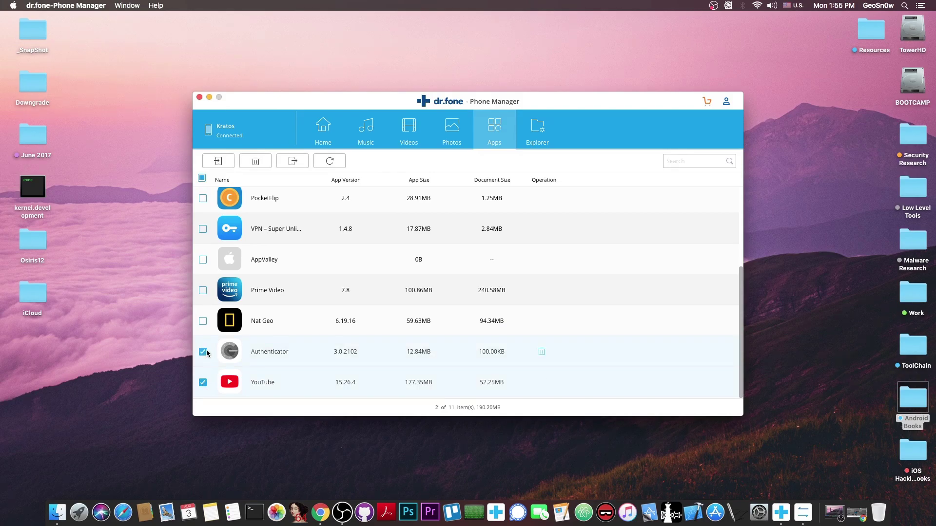
{"action": "scroll", "coordinate": [295, 215], "scroll_direction": "up", "scroll_amount": 4}
{"action": "scroll", "coordinate": [234, 342], "scroll_direction": "down", "scroll_amount": 4}
{"action": "left_click", "coordinate": [203, 382]}
{"action": "left_click", "coordinate": [202, 352]}
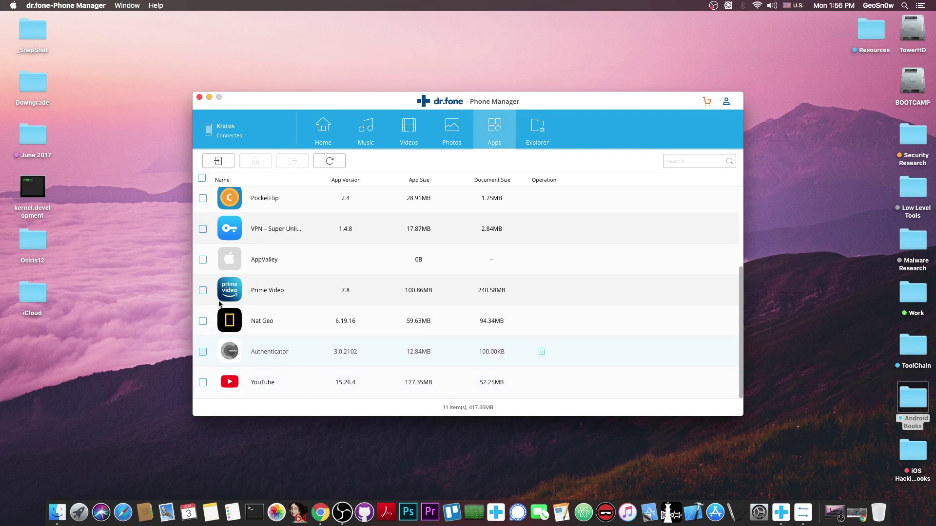
{"action": "left_click", "coordinate": [218, 161]}
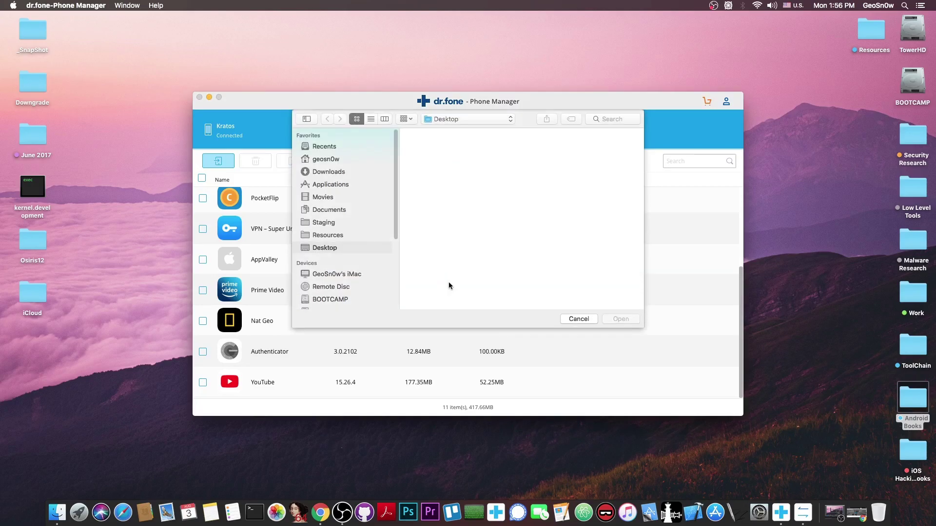
Cancel the app install and select the photos dated 2020-07-21, 2020-07-05 and 2020-07-02
{"action": "left_click", "coordinate": [575, 320]}
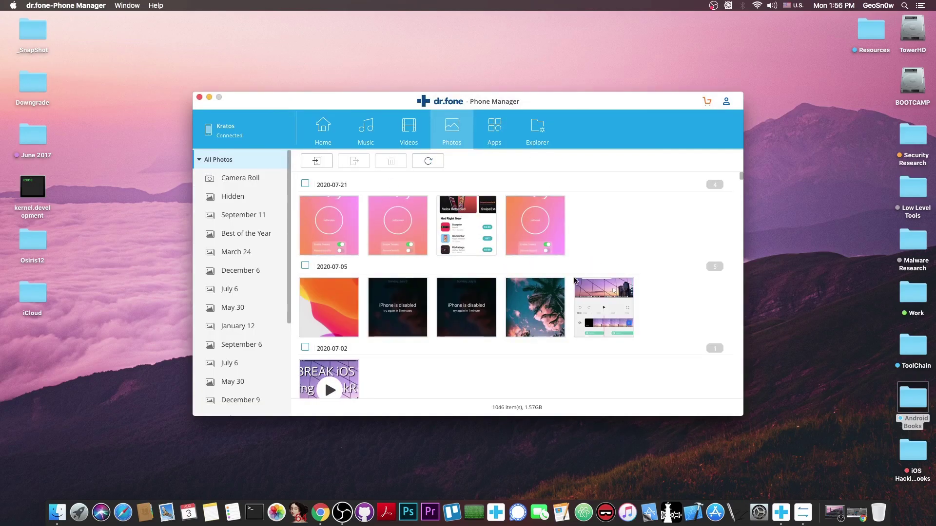
{"action": "left_click", "coordinate": [305, 184]}
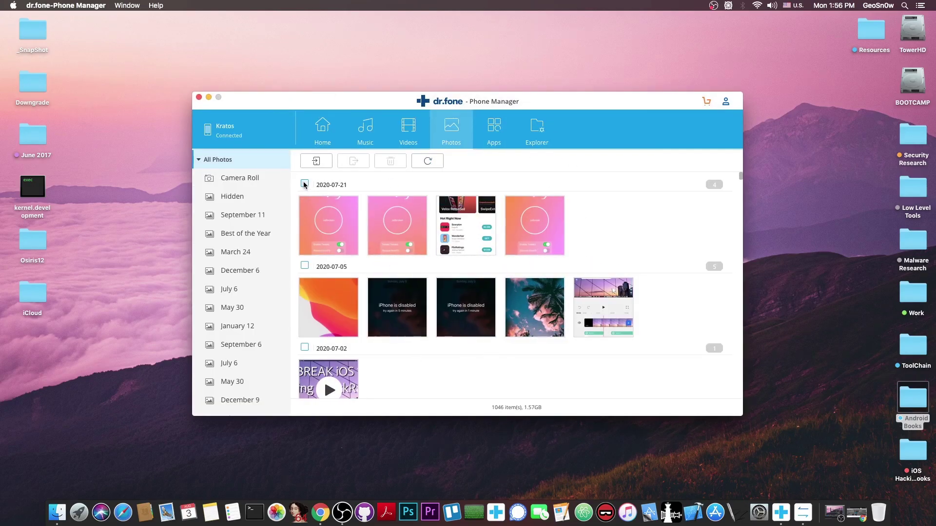
{"action": "left_click", "coordinate": [305, 265]}
{"action": "left_click", "coordinate": [305, 348]}
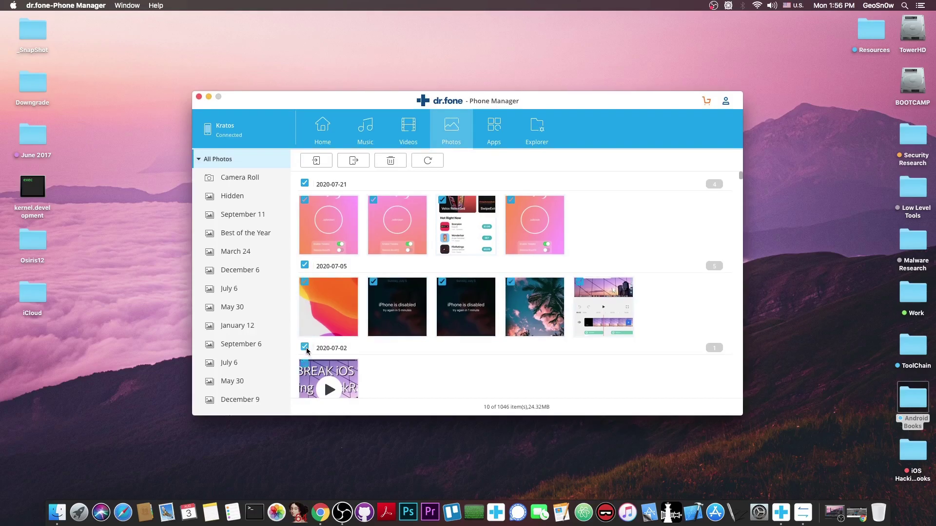
Export the 10 selected photos to the Desktop and open the destination folder
{"action": "left_click", "coordinate": [354, 162]}
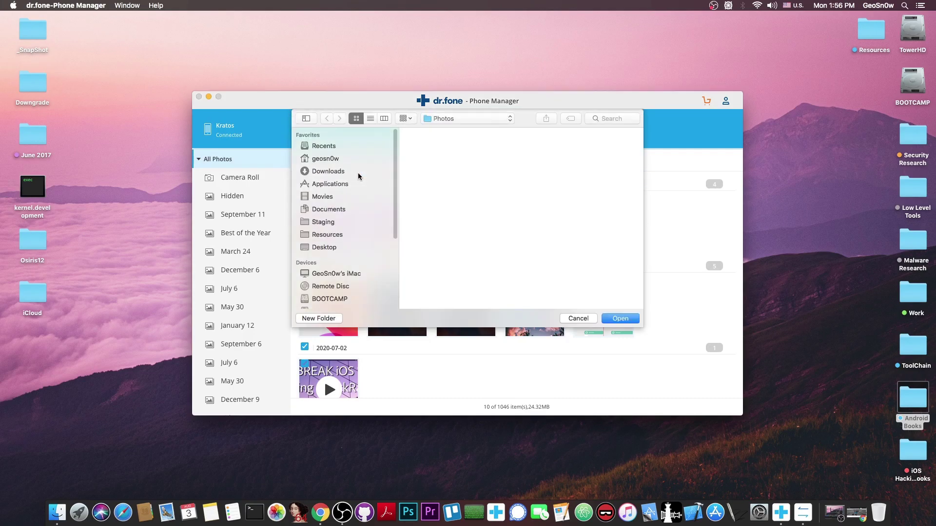
{"action": "left_click", "coordinate": [331, 248]}
{"action": "left_click", "coordinate": [631, 319]}
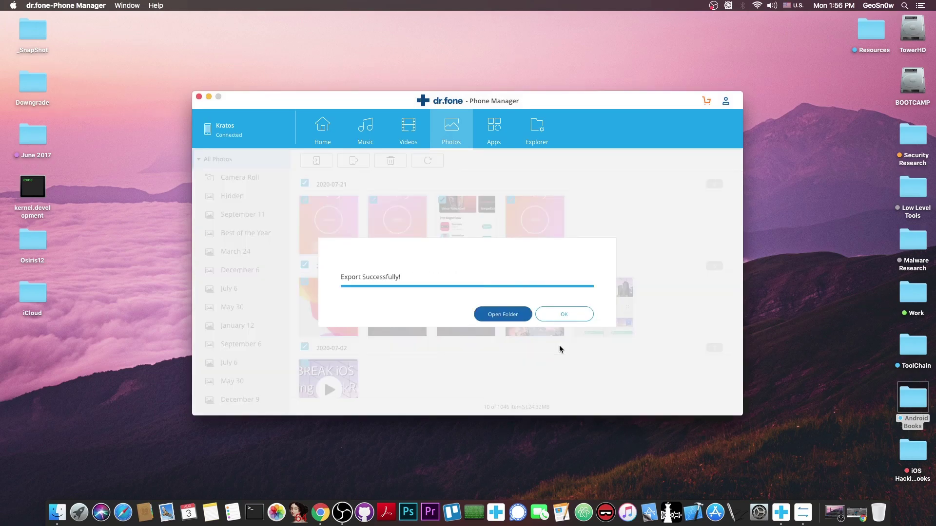
{"action": "left_click", "coordinate": [512, 314]}
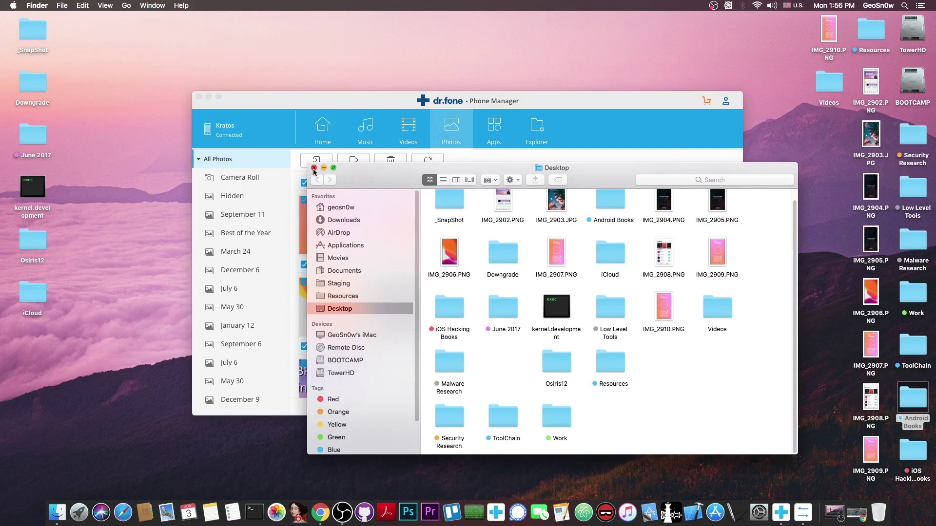
Close Finder, open IMG_2902.PNG from the desktop in Preview, and return to Dr.Fone's Home page
{"action": "key", "text": "super+w"}
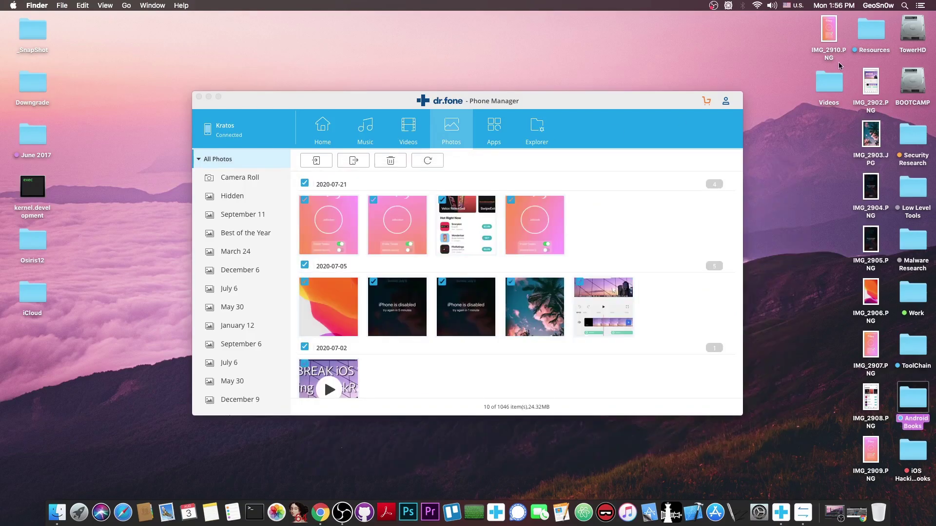
{"action": "left_click", "coordinate": [871, 86]}
{"action": "double_click", "coordinate": [871, 86]}
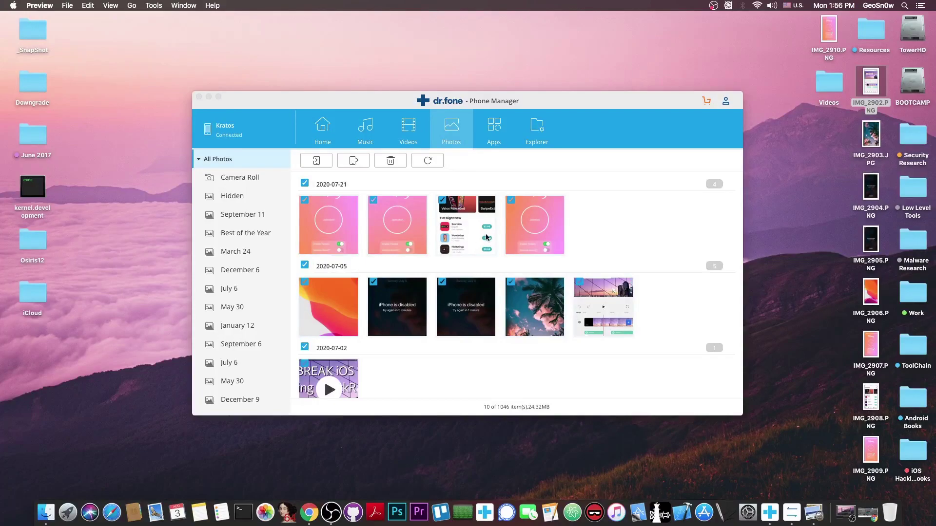
{"action": "left_click", "coordinate": [318, 123]}
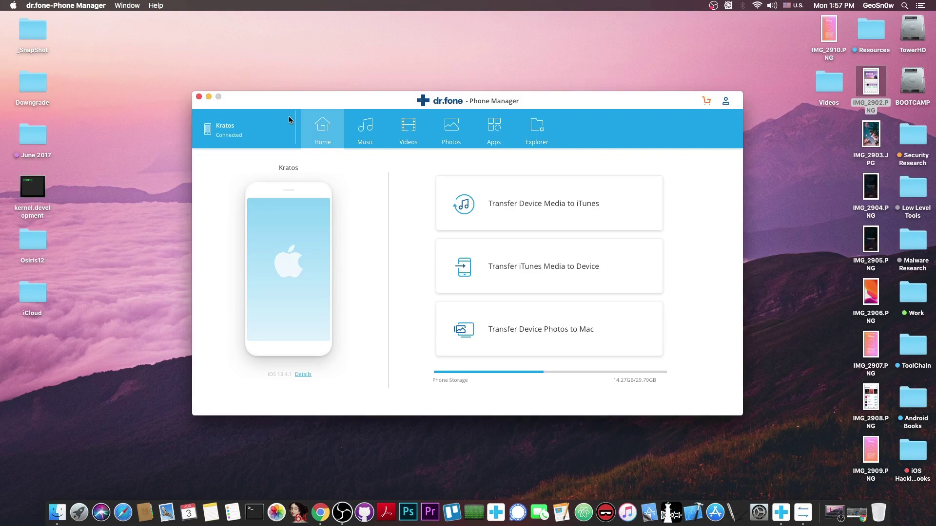
Browse the photo albums, then open Explorer listing the 424 files in DCIM/100APPLE
{"action": "left_click", "coordinate": [468, 130]}
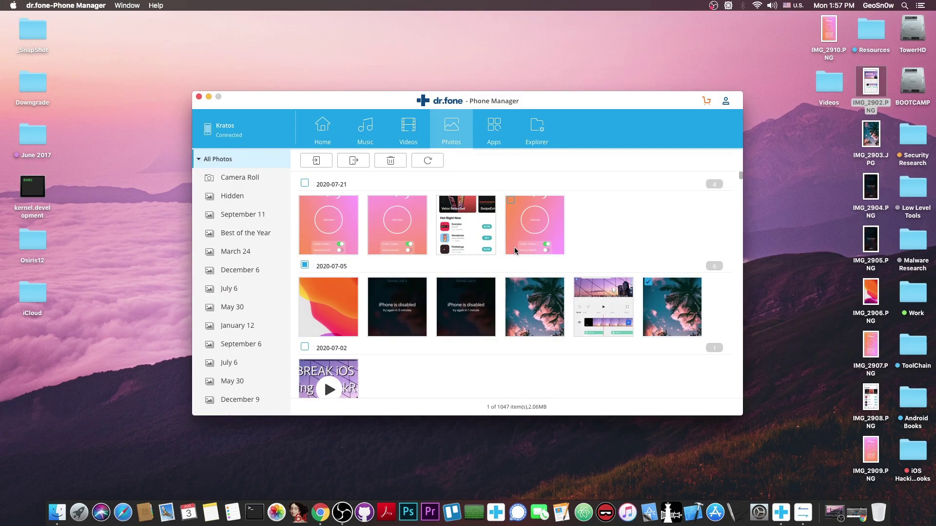
{"action": "left_click", "coordinate": [238, 214]}
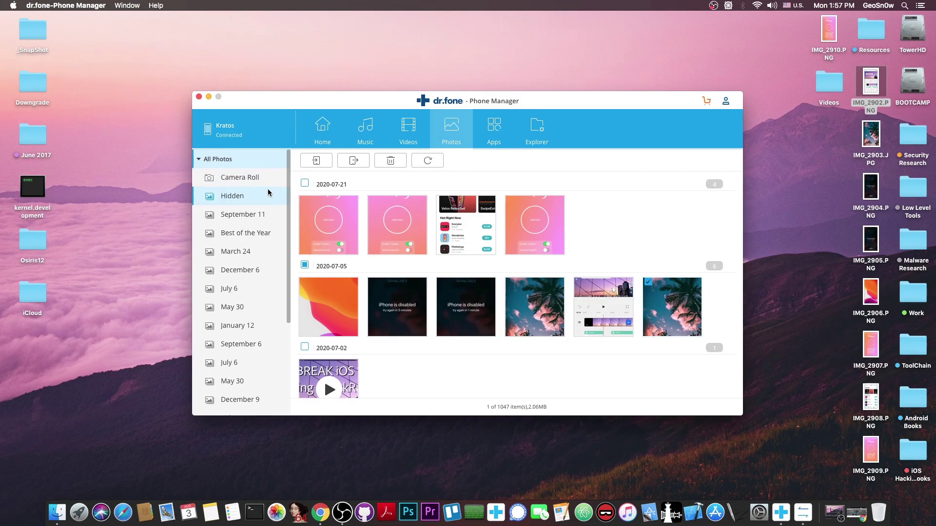
{"action": "scroll", "coordinate": [267, 241], "scroll_direction": "down", "scroll_amount": 5}
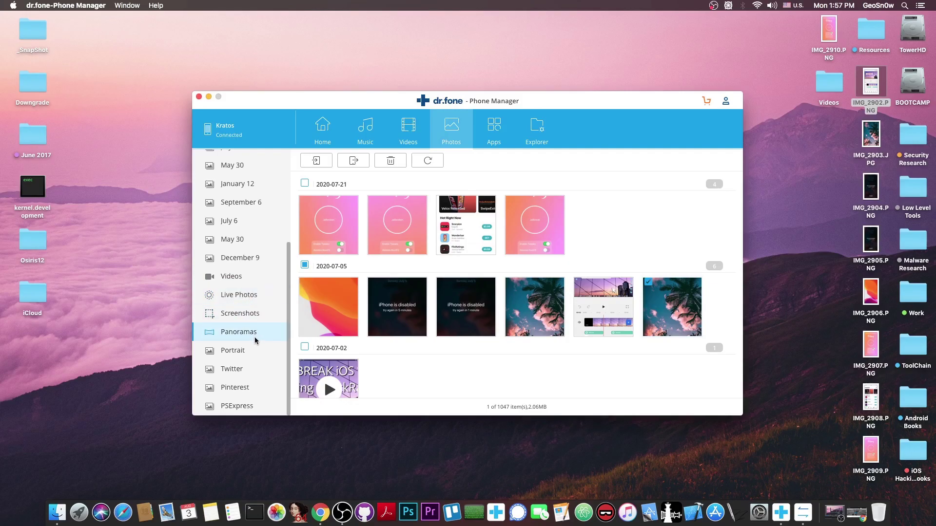
{"action": "scroll", "coordinate": [239, 292], "scroll_direction": "up", "scroll_amount": 5}
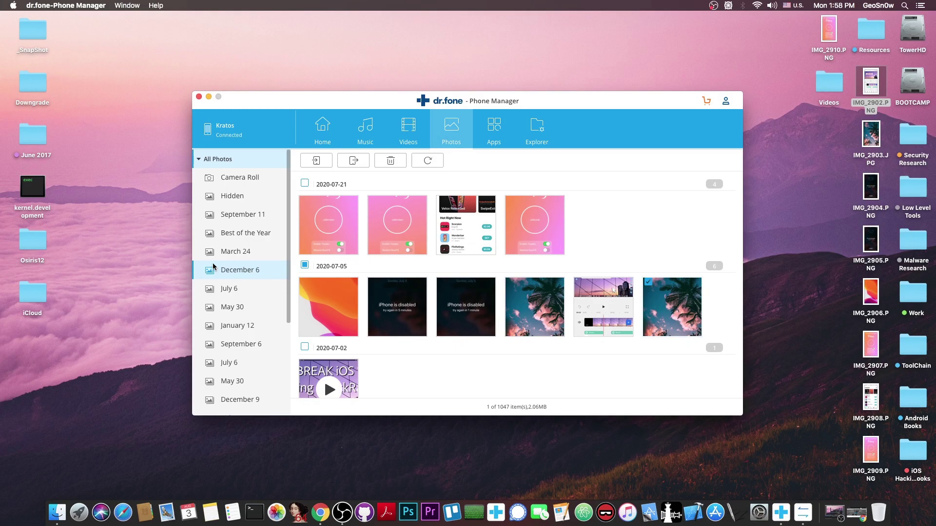
{"action": "left_click", "coordinate": [536, 128]}
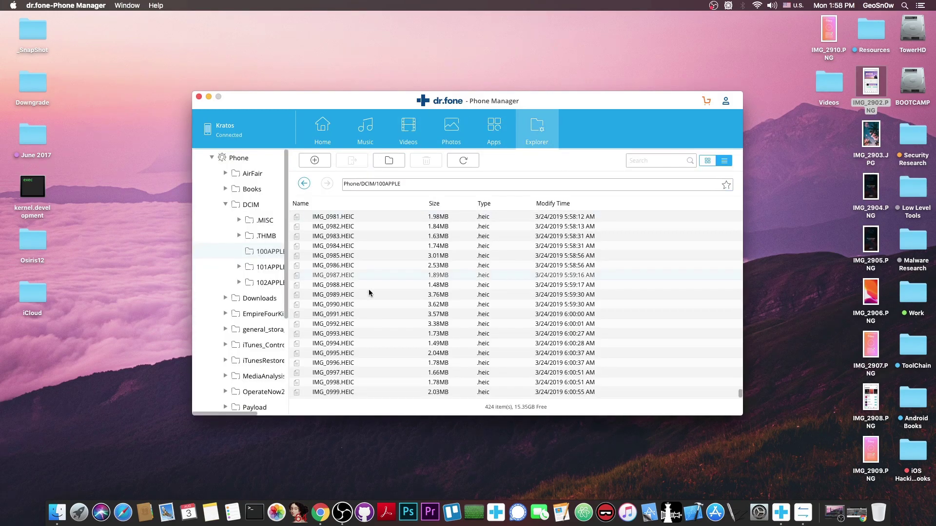
Return to the phone's top-level folders and show its empty Music library (0 items, 0B)
{"action": "scroll", "coordinate": [367, 292], "scroll_direction": "up", "scroll_amount": 10}
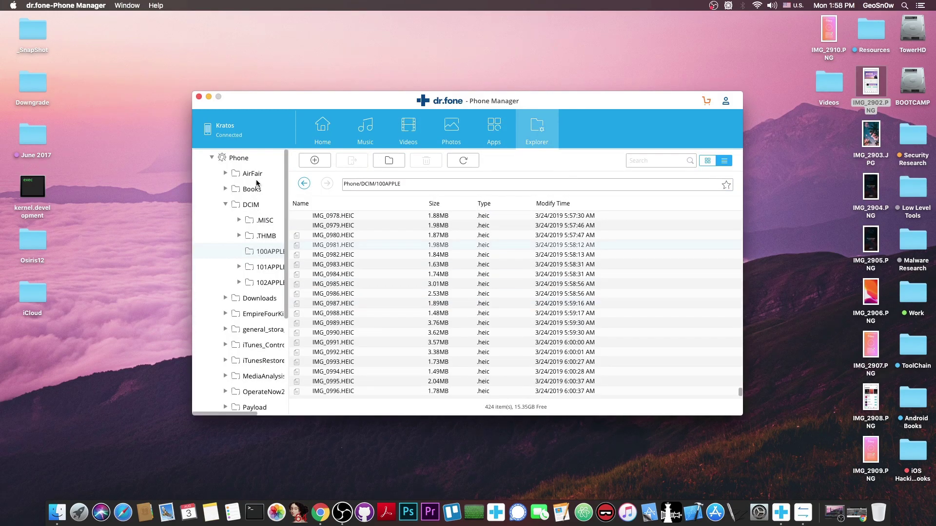
{"action": "left_click", "coordinate": [234, 160]}
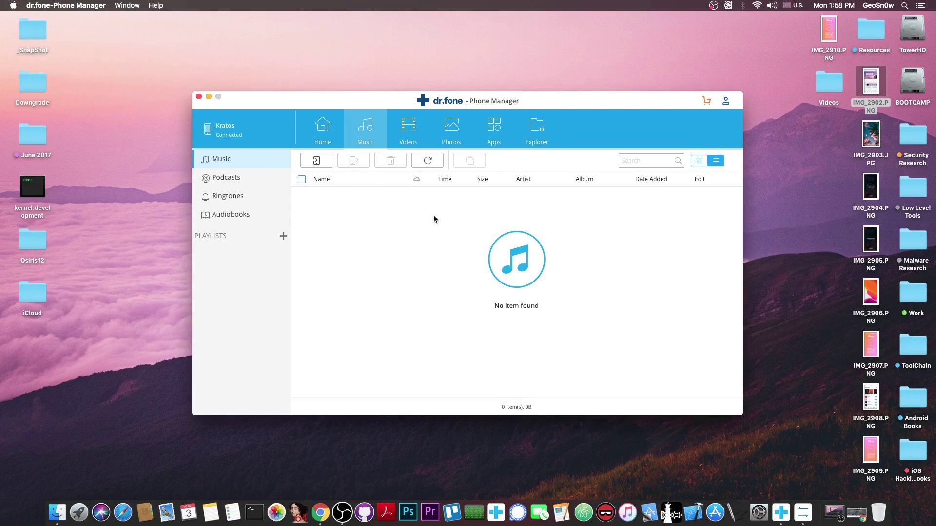
From Ringtones, add a playlist named 'Play', then view the empty Videos library (0 items)
{"action": "left_click", "coordinate": [244, 195]}
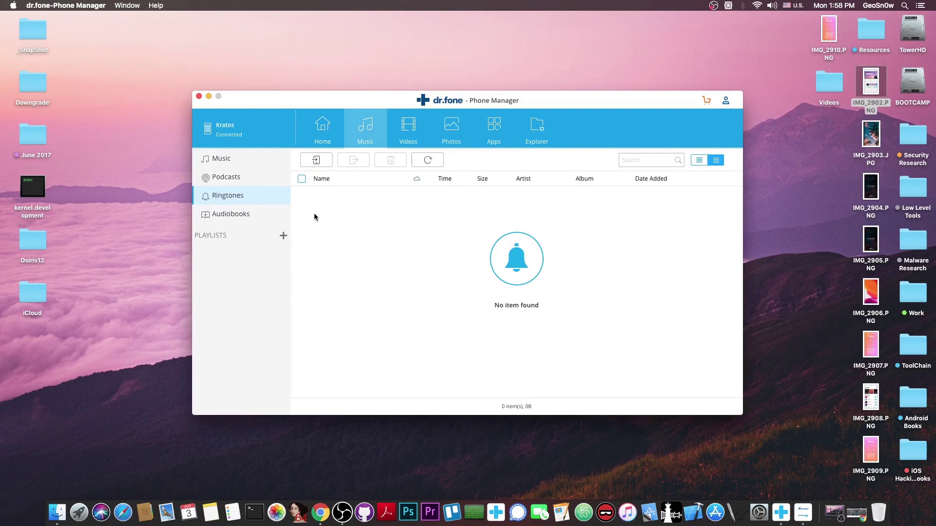
{"action": "left_click", "coordinate": [283, 236]}
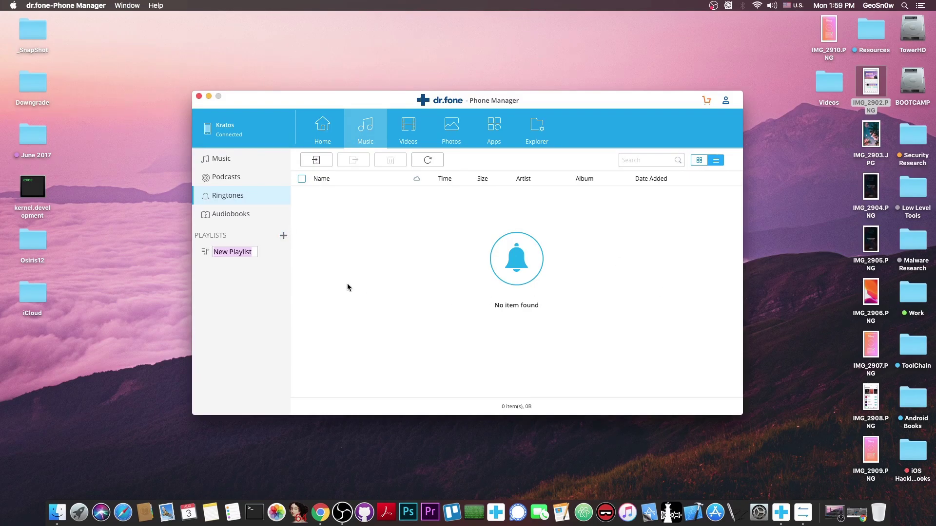
{"action": "type", "text": "Play"}
{"action": "key", "text": "Return"}
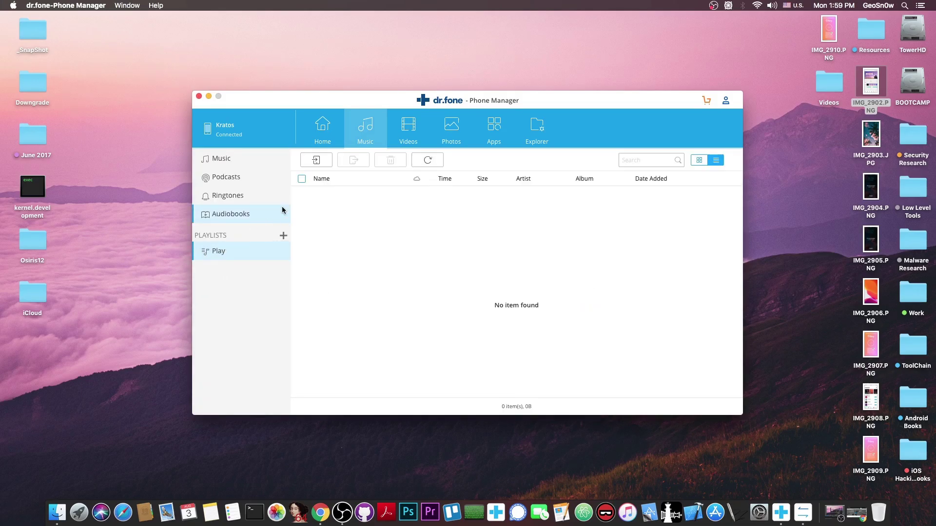
{"action": "left_click", "coordinate": [404, 133]}
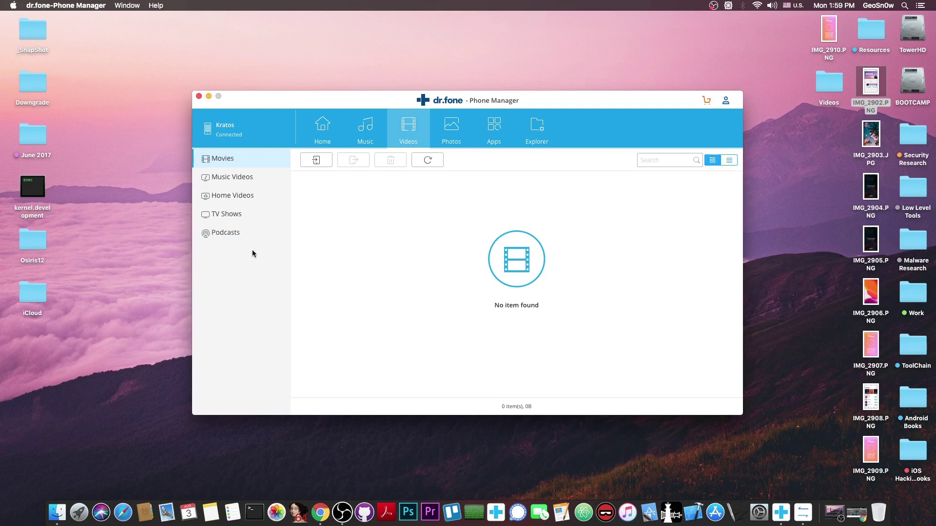
On the Home page, check the Transfer iTunes Media to Device dialog and close it
{"action": "left_click", "coordinate": [322, 129]}
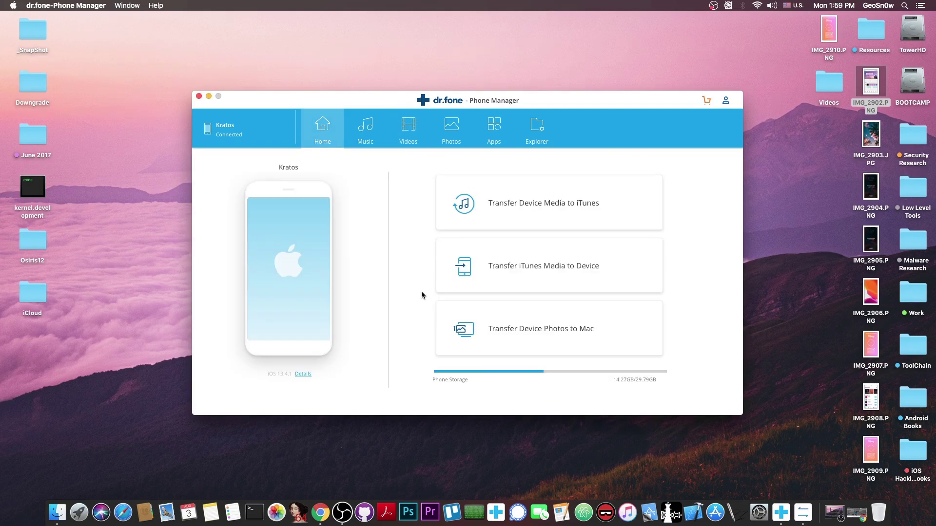
{"action": "left_click", "coordinate": [575, 279]}
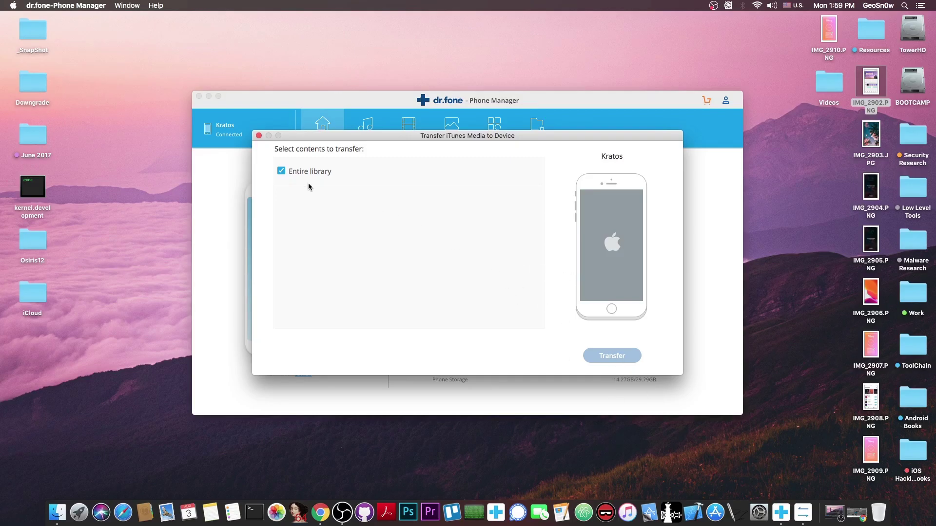
{"action": "left_click", "coordinate": [259, 135]}
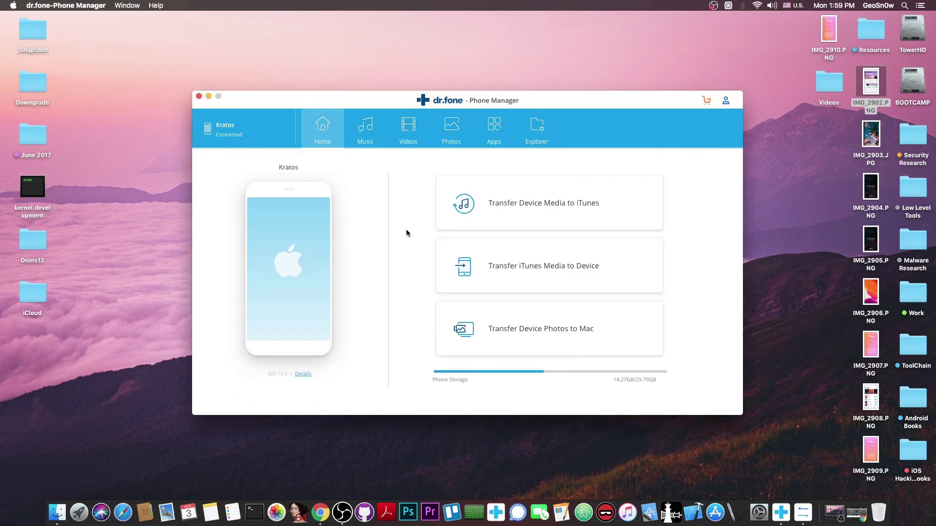
Export the phone's photos into a new 'Photo Backup' folder, then cancel at 15 of 1072
{"action": "left_click", "coordinate": [513, 343]}
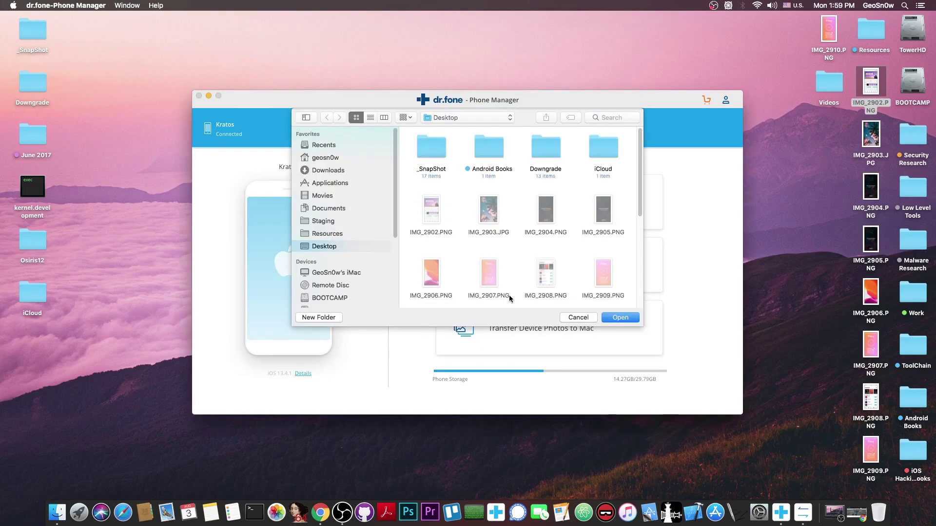
{"action": "left_click", "coordinate": [318, 317]}
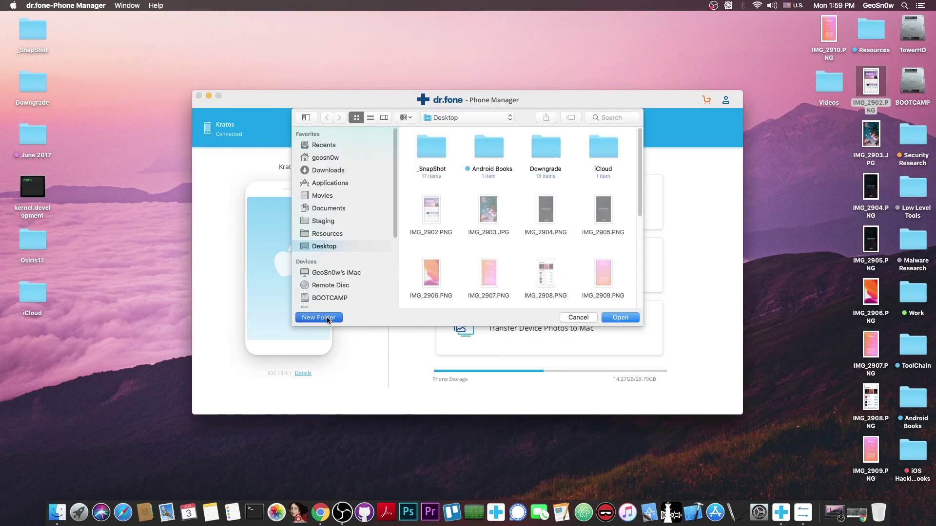
{"action": "type", "text": "Ph"}
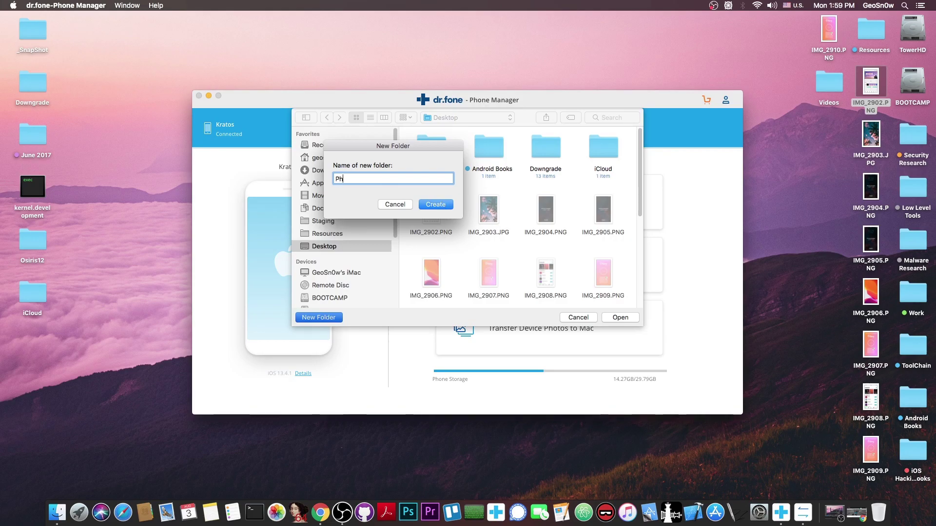
{"action": "type", "text": "oto Backup"}
{"action": "key", "text": "Return"}
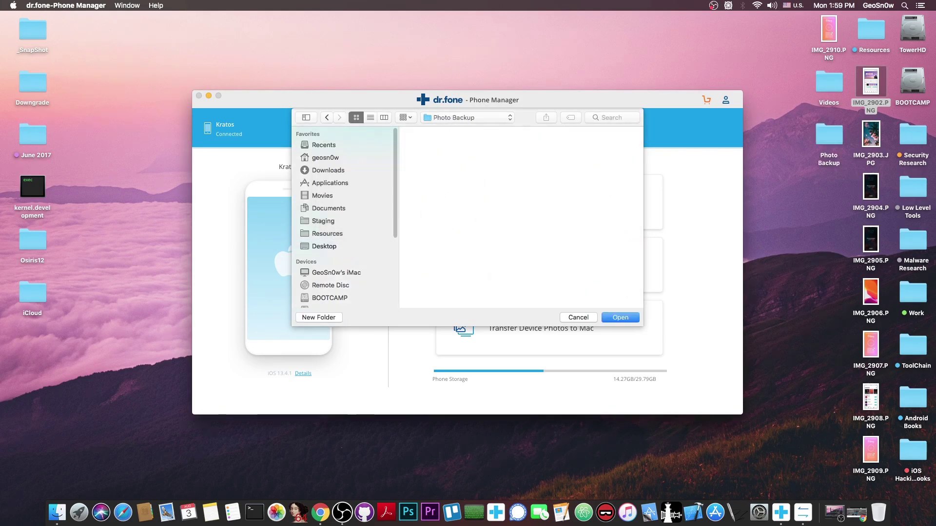
{"action": "left_click", "coordinate": [633, 318]}
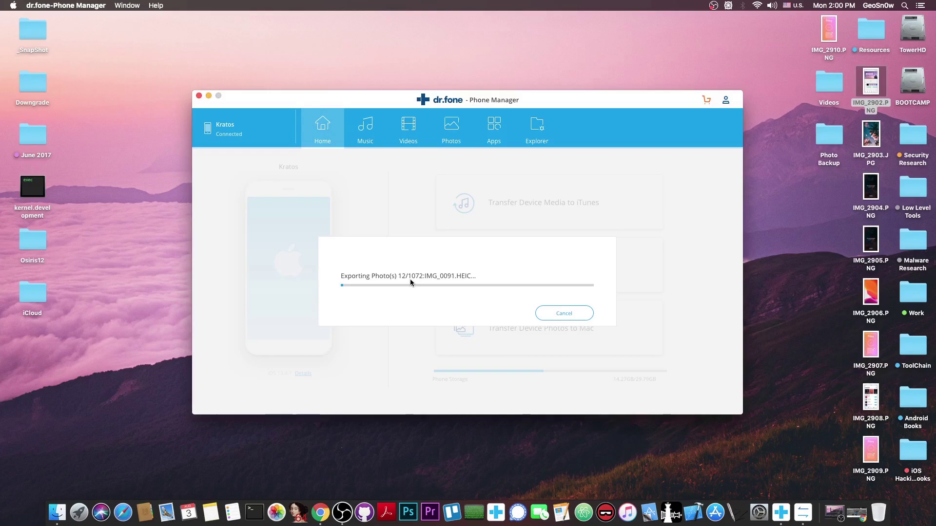
{"action": "left_click", "coordinate": [569, 314]}
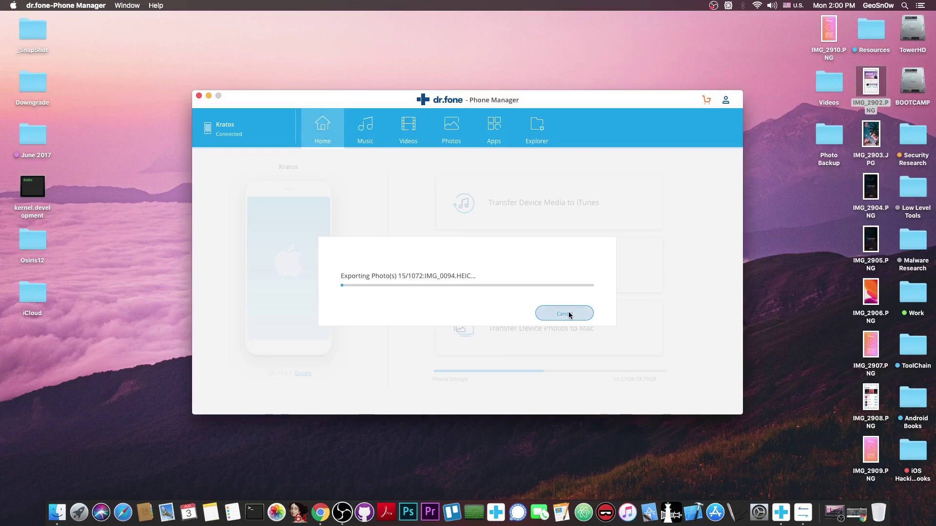
{"action": "left_click", "coordinate": [501, 288]}
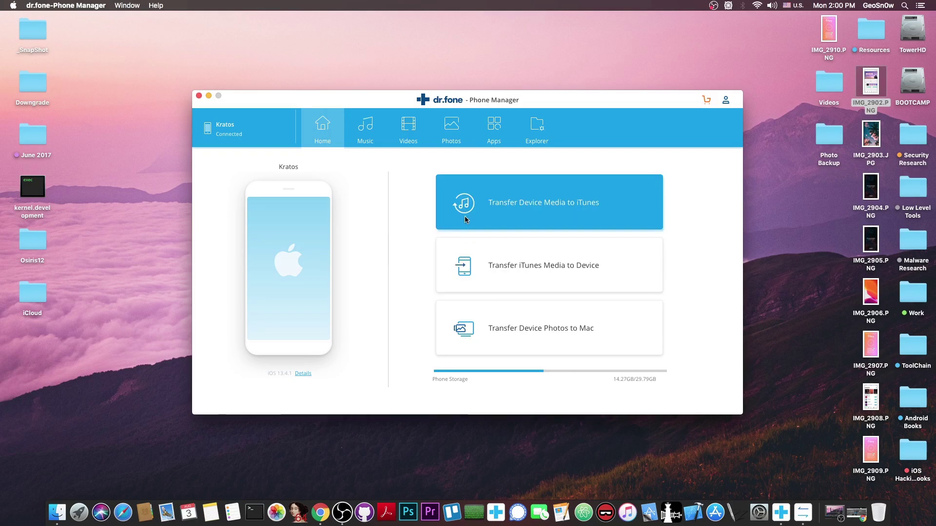
Quit Phone Manager and minimize the Chrome product page to reveal the desktop
{"action": "key", "text": "super+q"}
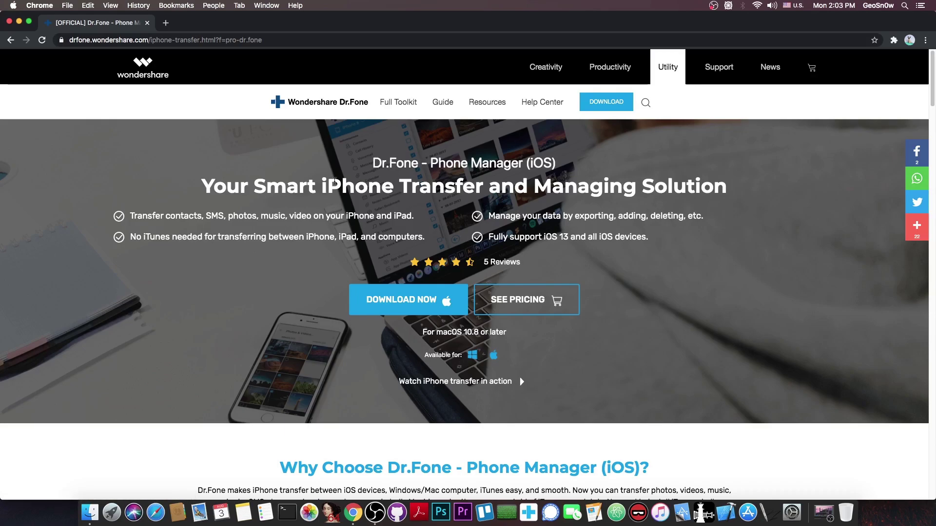
{"action": "left_click", "coordinate": [19, 22]}
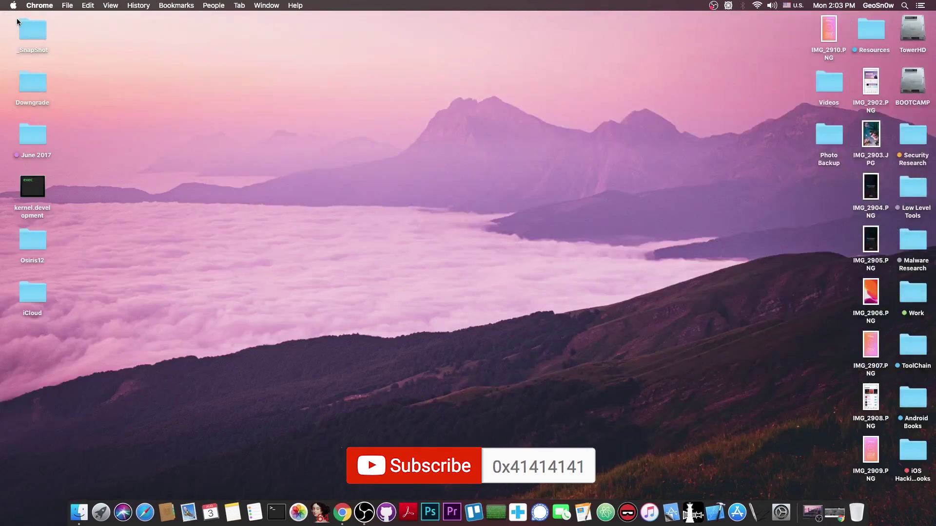